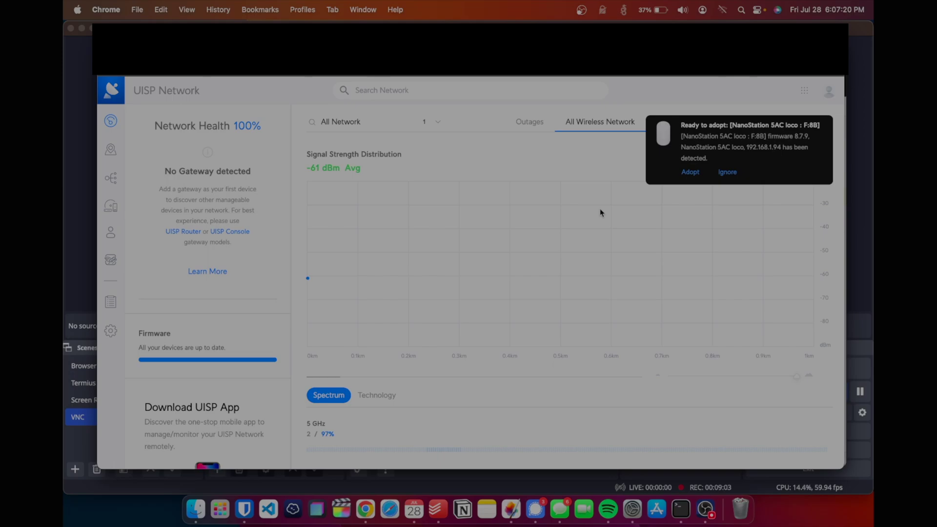
# - Select the IP address 192.168.1.94 shown in the 'Ready to adopt' notice
pyautogui.doubleClick(766, 148)
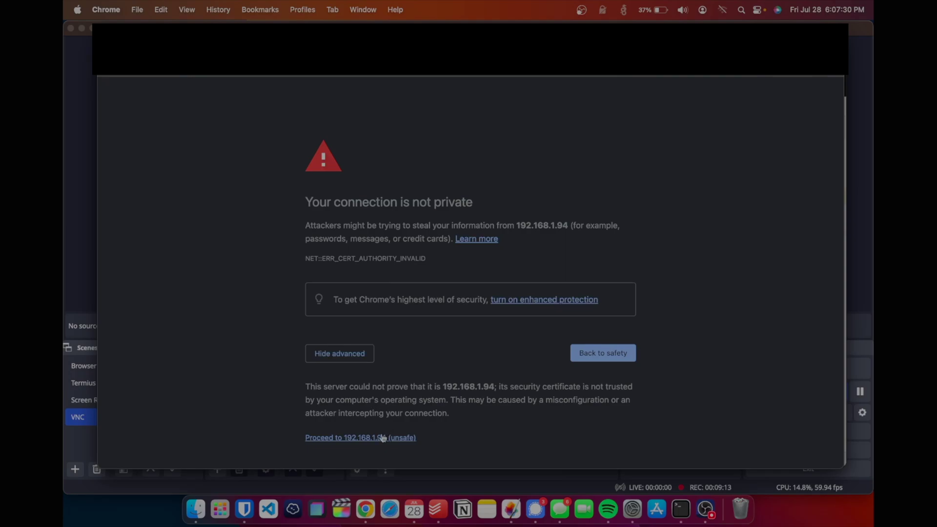
# - Bypass Chrome's certificate warning to reach the device at 192.168.1.94
pyautogui.click(383, 438)
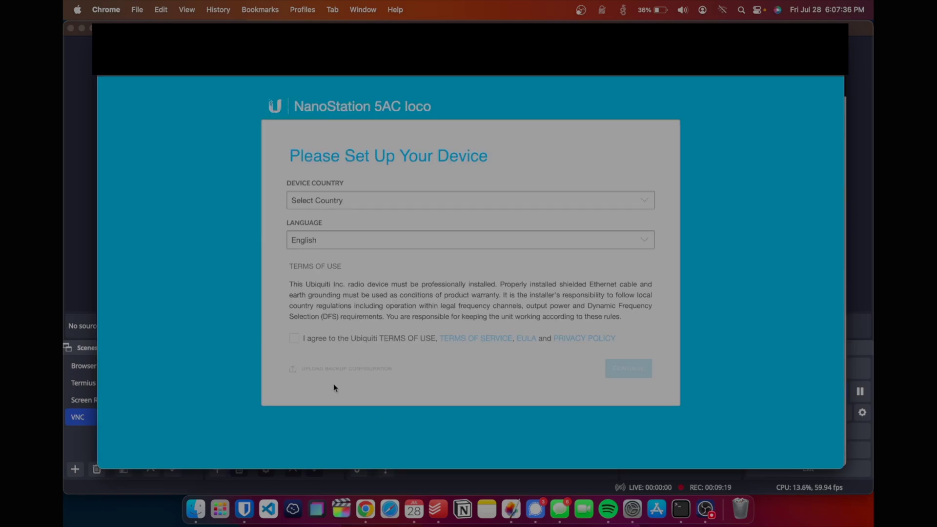
# - Accept the Ubiquiti terms of use and set the device country to United States
pyautogui.click(294, 338)
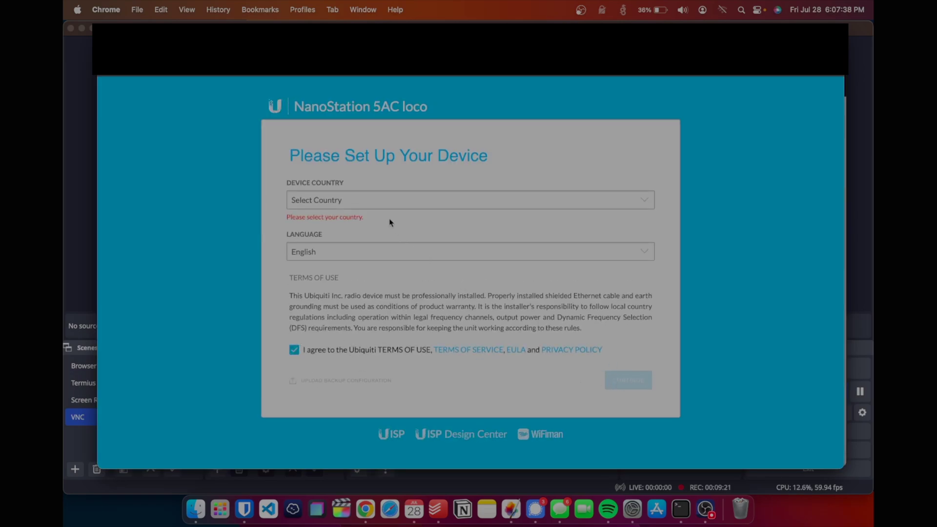
pyautogui.click(382, 203)
pyautogui.click(379, 249)
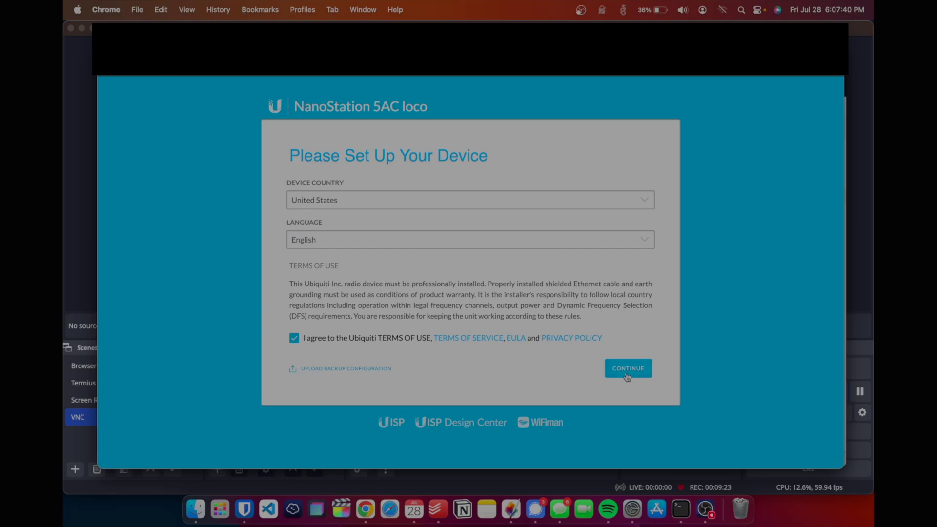
pyautogui.click(628, 369)
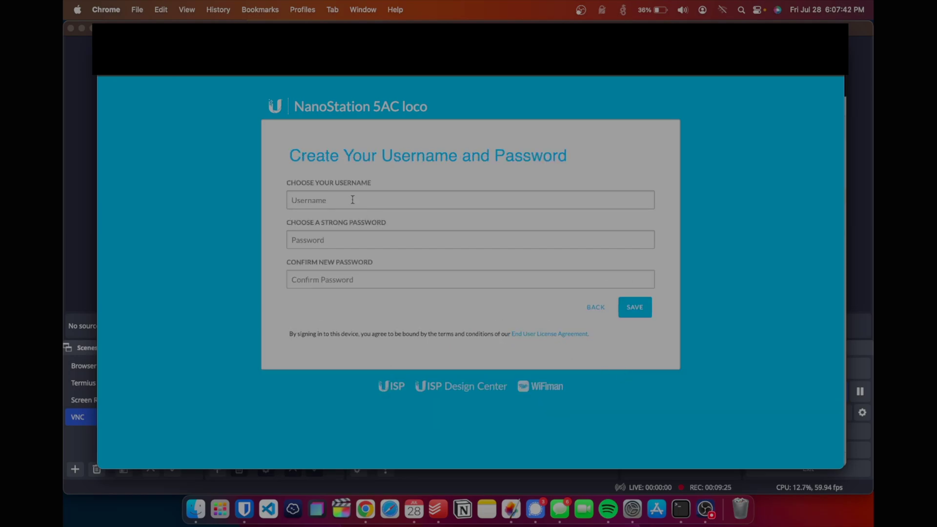
# - Create the admin login with a username and confirmed password, and save it
pyautogui.write('beamnetworks')
pyautogui.press('Tab')
pyautogui.write('******')
pyautogui.press('Tab')
pyautogui.write('**')
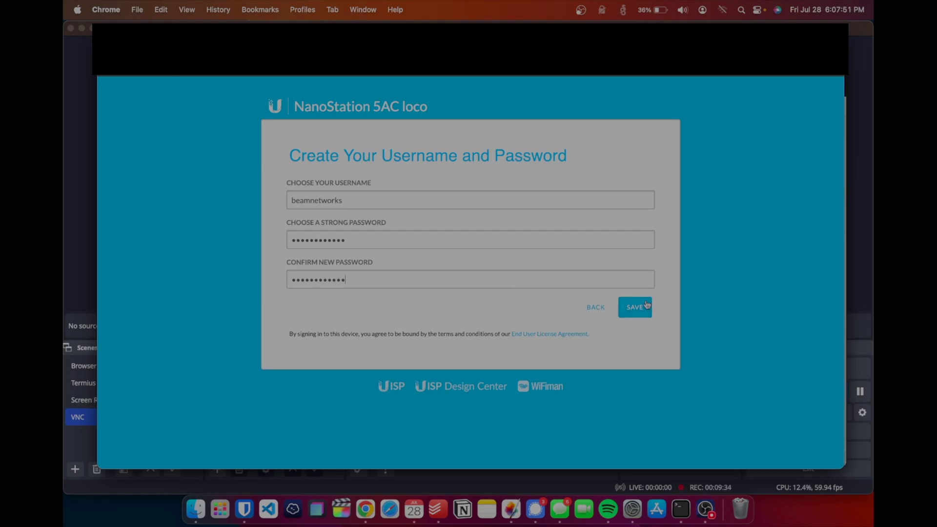
pyautogui.click(643, 304)
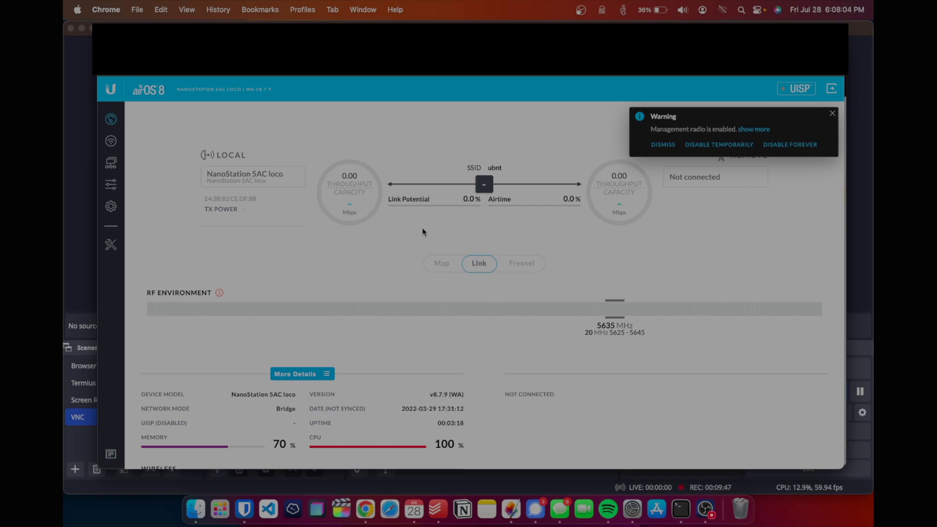
pyautogui.scroll(-5, 510, 306)
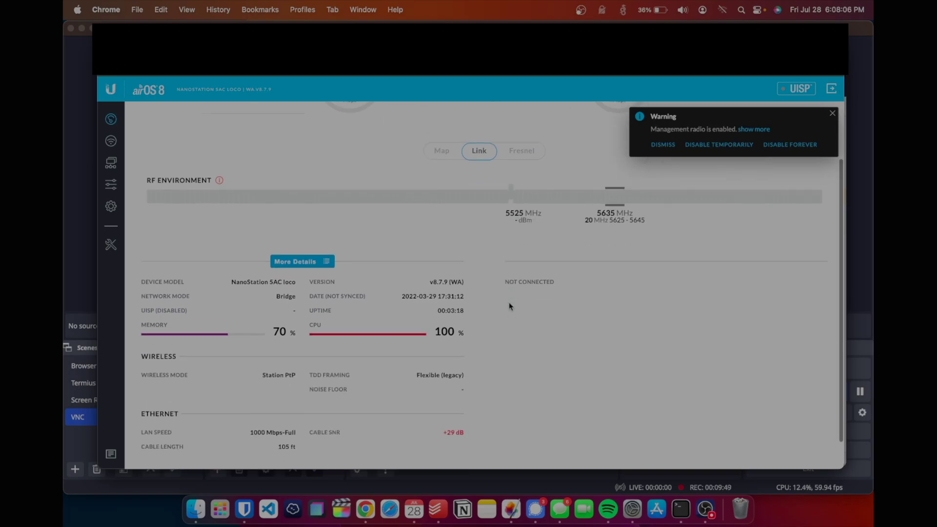
pyautogui.scroll(5, 509, 306)
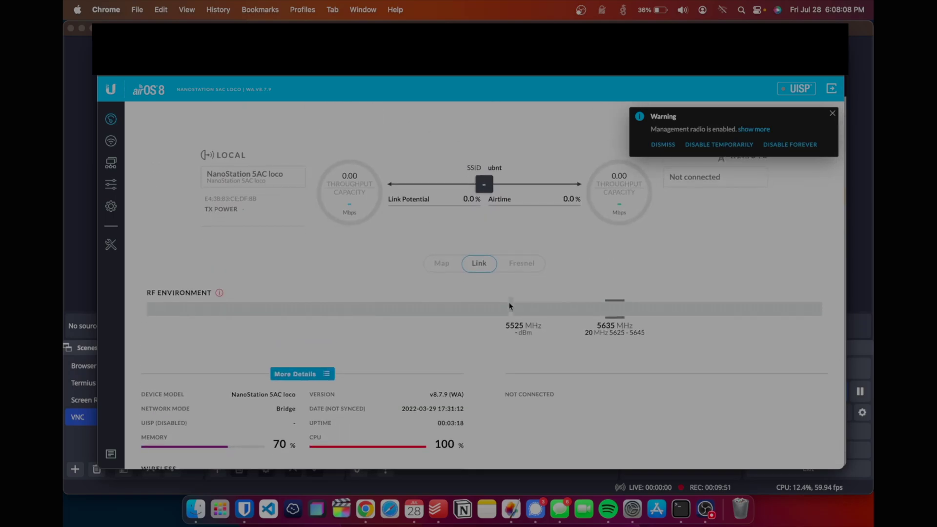
# - Set the system time zone to (GMT-05:00) Eastern
pyautogui.click(111, 206)
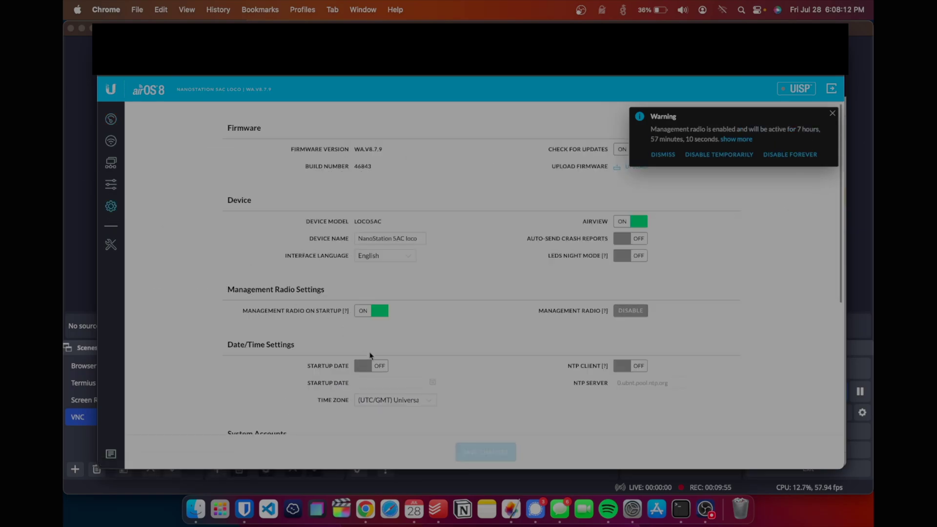
pyautogui.click(391, 400)
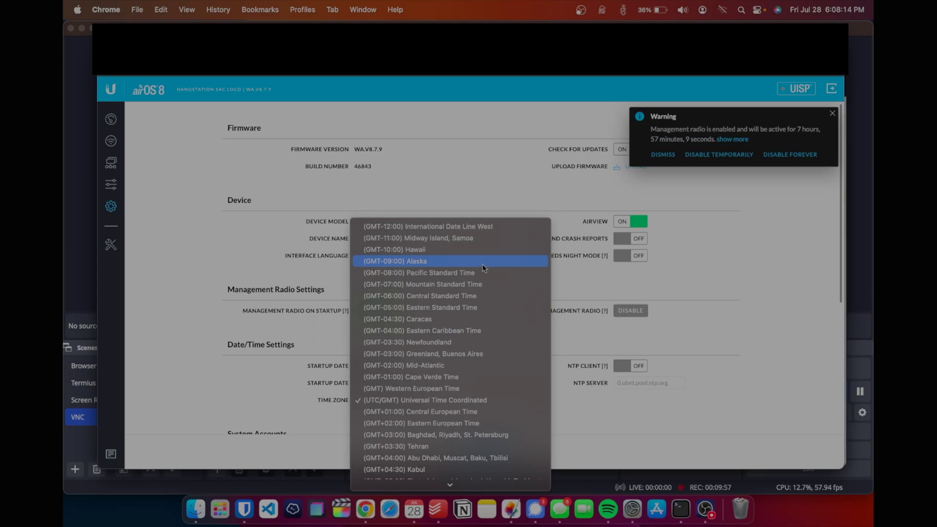
pyautogui.scroll(-5, 483, 264)
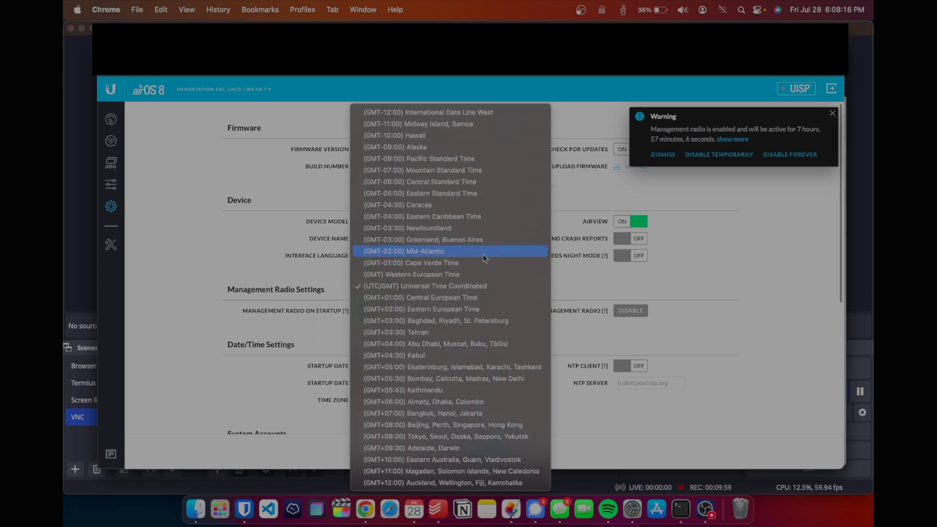
pyautogui.click(470, 194)
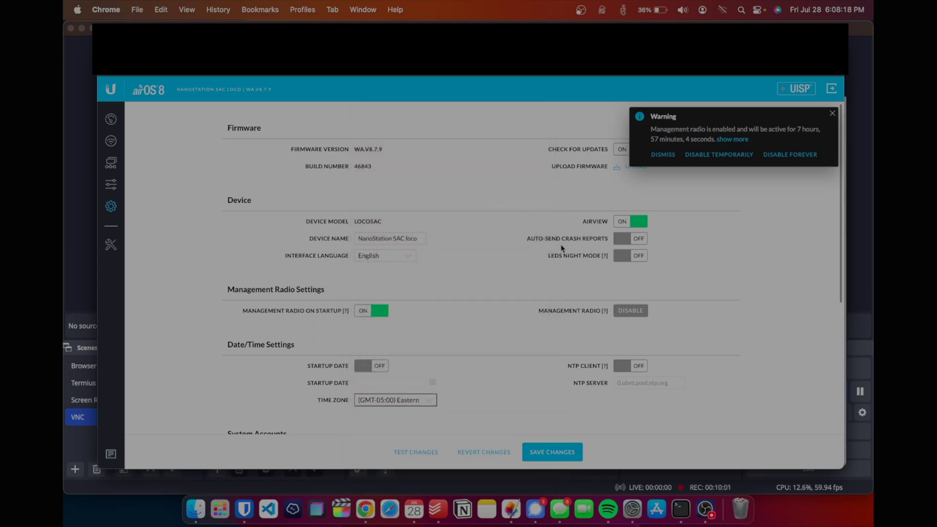
# - Disable the management radio permanently and review the System settings page
pyautogui.click(779, 160)
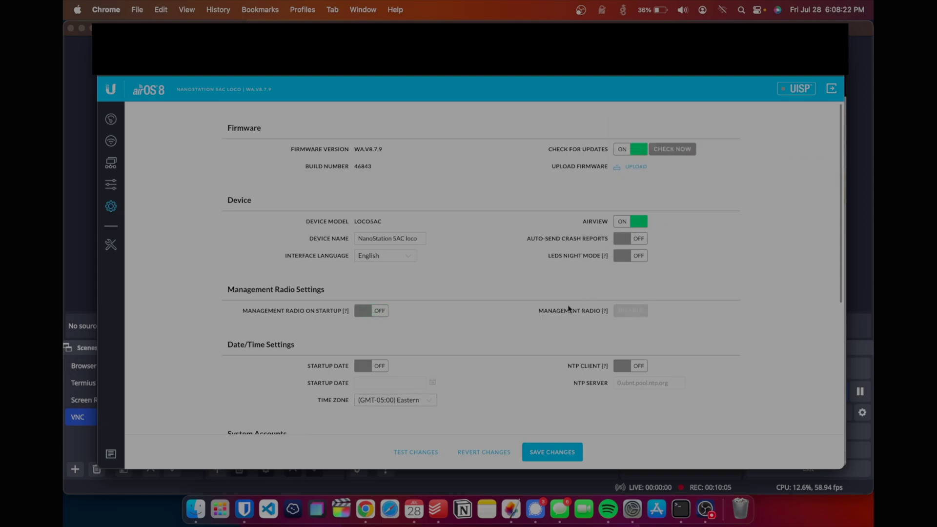
pyautogui.scroll(-5, 366, 329)
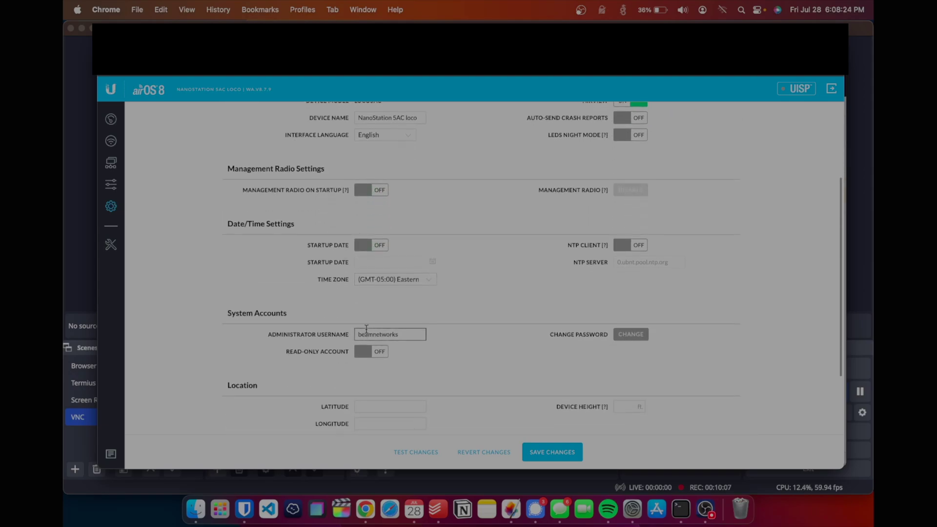
pyautogui.scroll(-4, 366, 329)
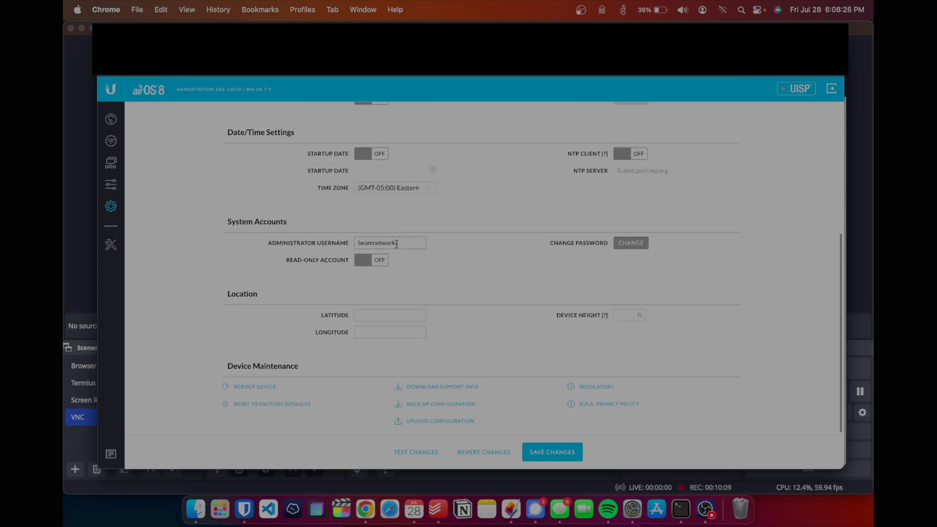
pyautogui.scroll(9, 396, 244)
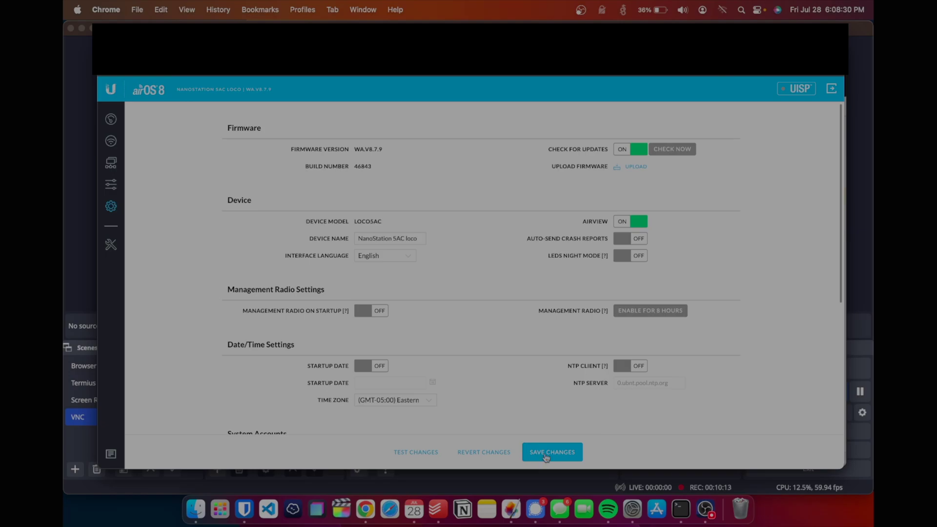
# - Rename the device to 'Master NanoStation' and save the changes
pyautogui.tripleClick(411, 238)
pyautogui.write('Master')
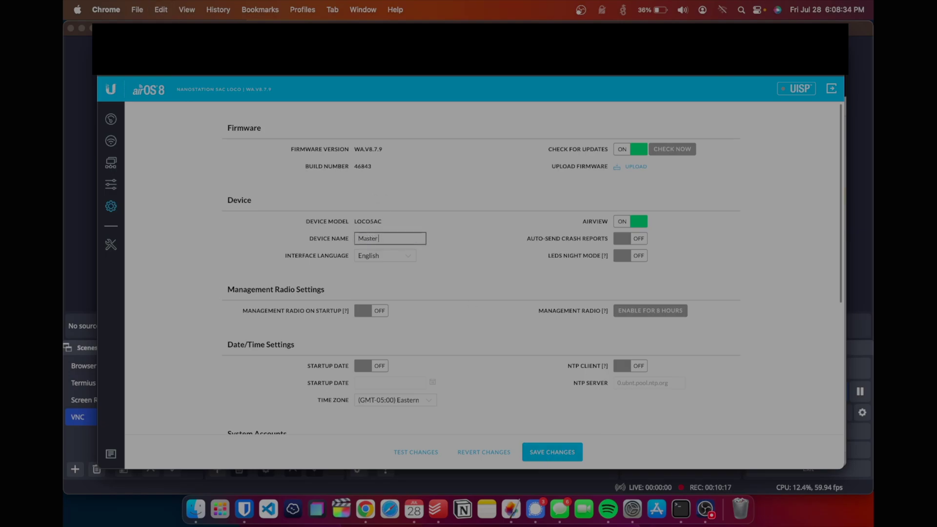
pyautogui.write(' NanoStation')
pyautogui.click(557, 457)
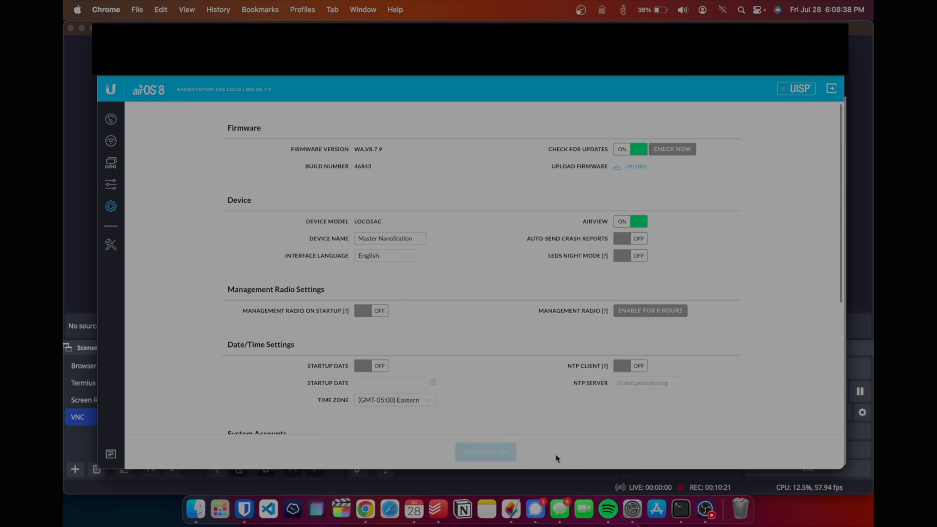
# - Start adding a UISP key in airOS, then open UISP Network's Settings > Devices
pyautogui.click(800, 91)
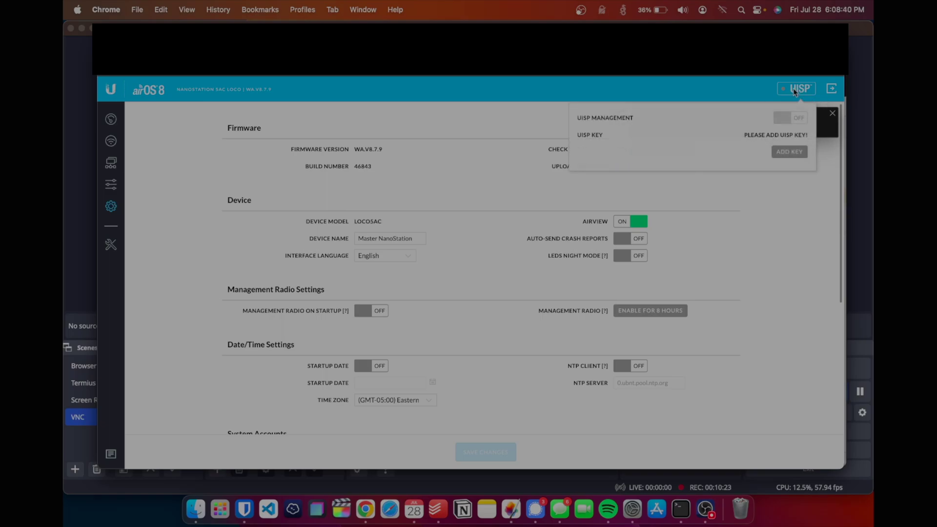
pyautogui.click(778, 154)
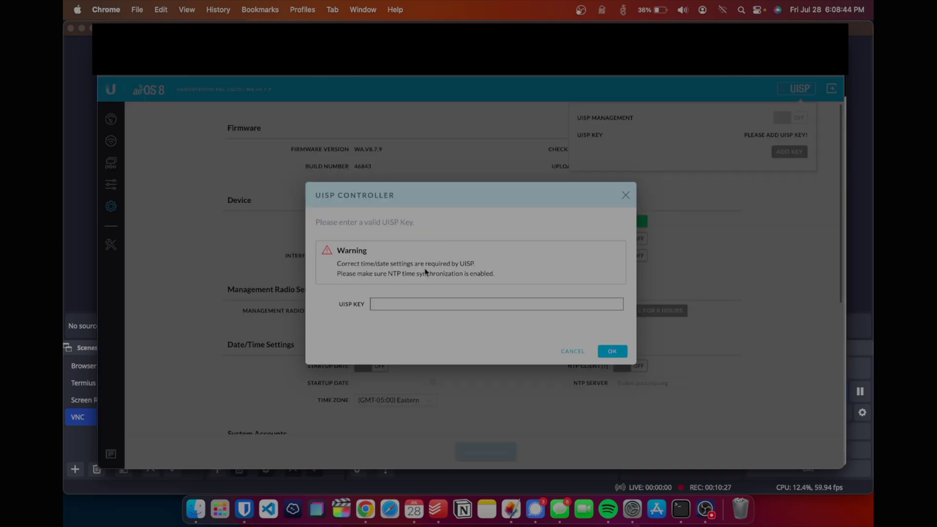
pyautogui.hotkey('ctrl', 'Tab')
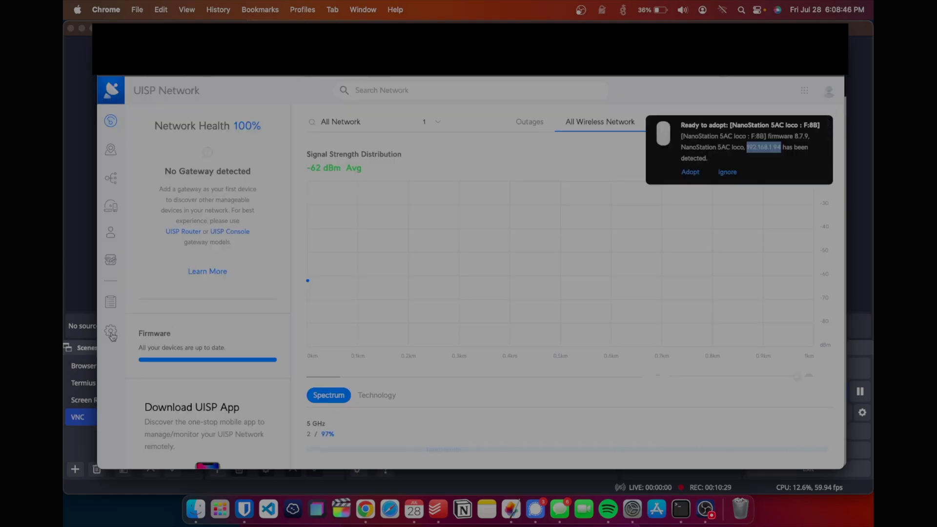
pyautogui.click(111, 330)
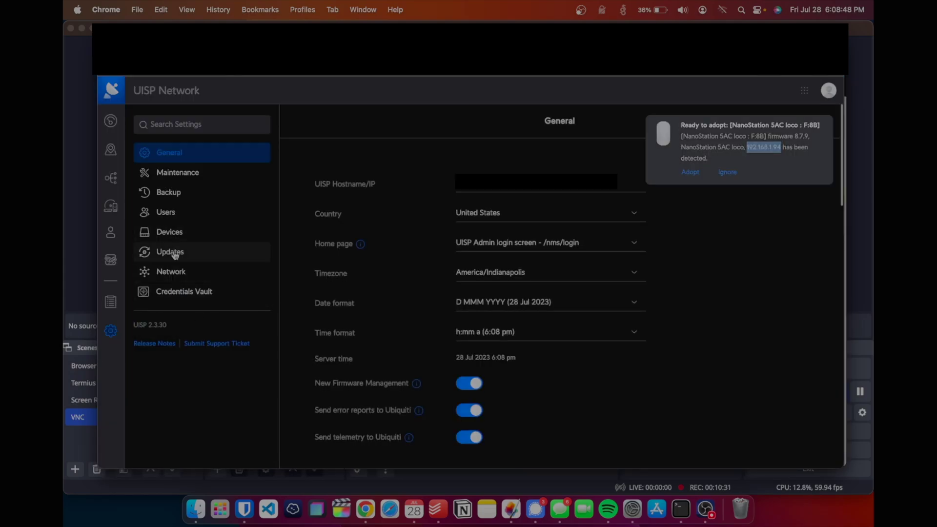
pyautogui.click(180, 233)
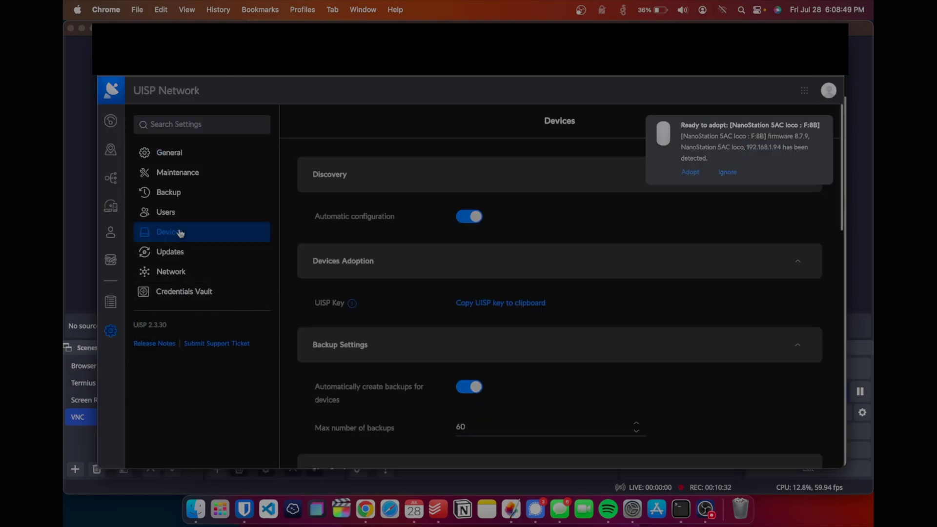
# - Copy the UISP key from UISP, paste it into airOS's UISP KEY field, and confirm
pyautogui.click(479, 306)
pyautogui.hotkey('ctrl', 'Tab')
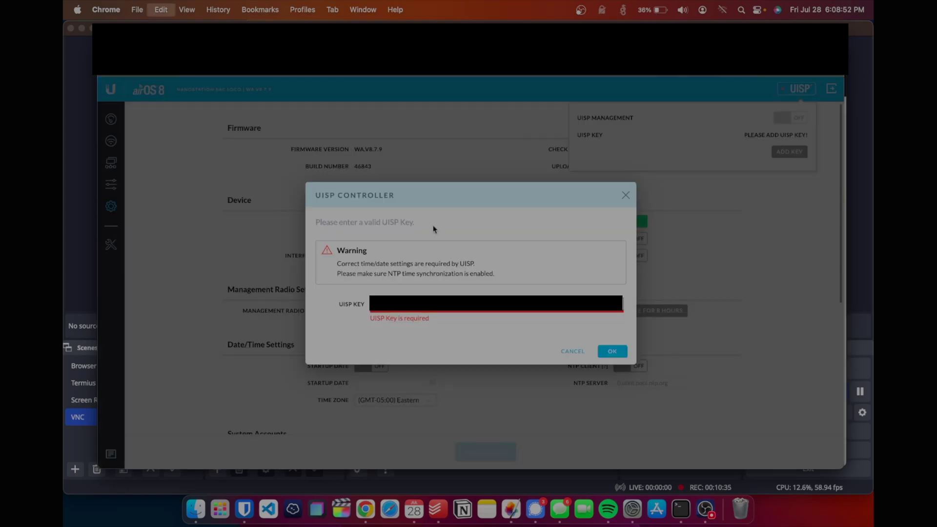
pyautogui.press('super+v')
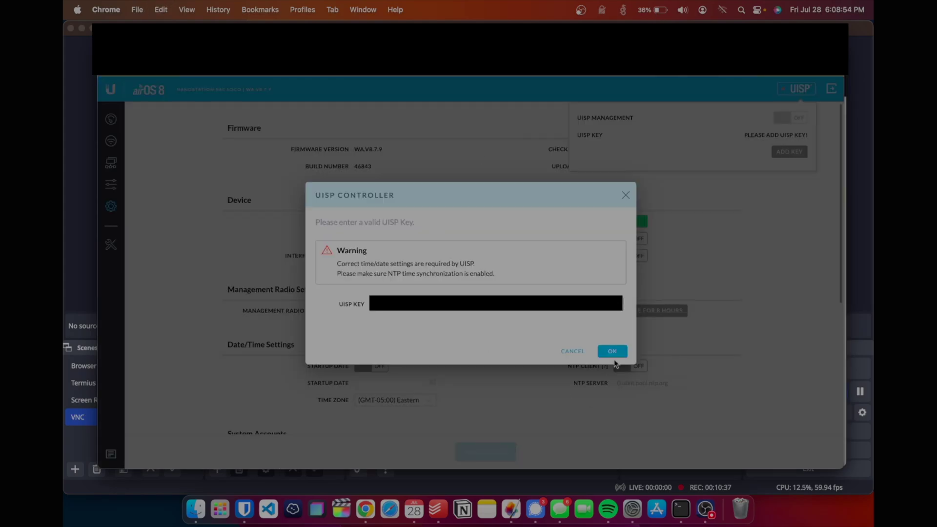
pyautogui.click(613, 351)
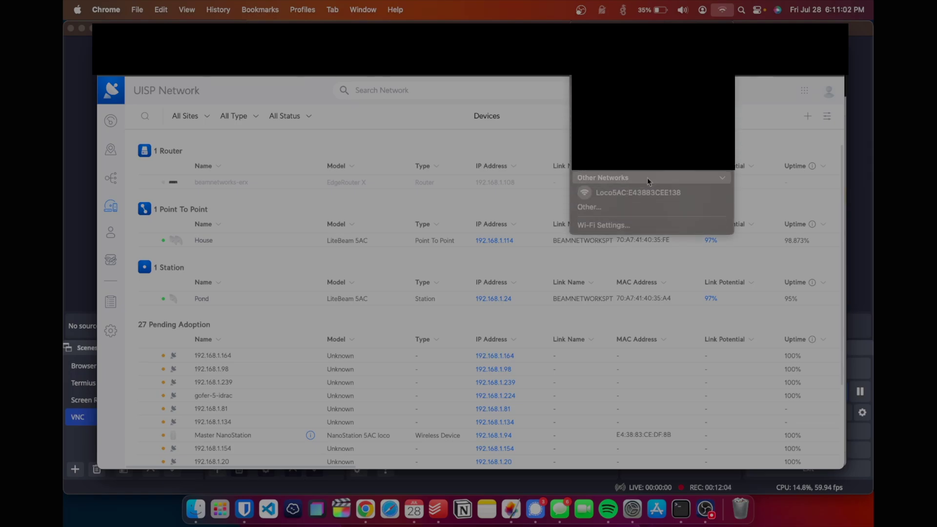
# - Join Wi-Fi network Loco5AC:E43883CEE138 and verify the connection in Wi-Fi Settings
pyautogui.click(634, 192)
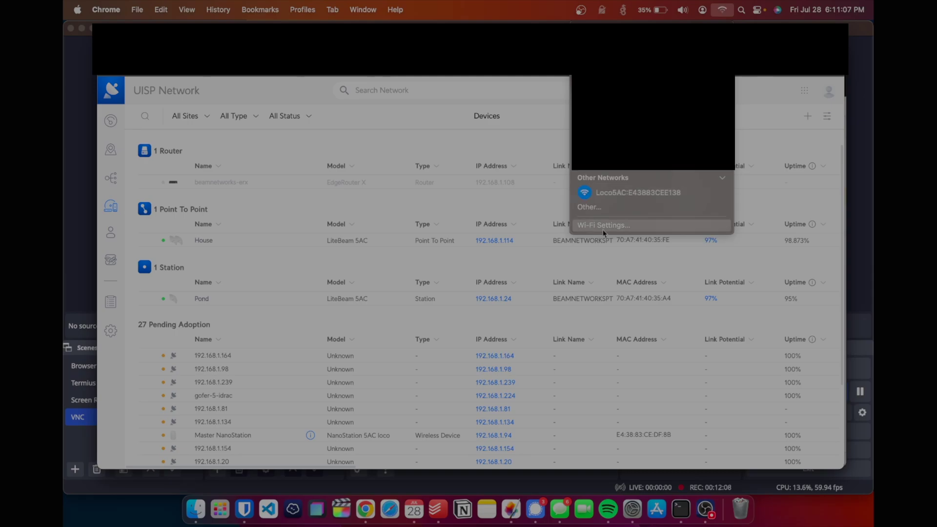
pyautogui.click(634, 225)
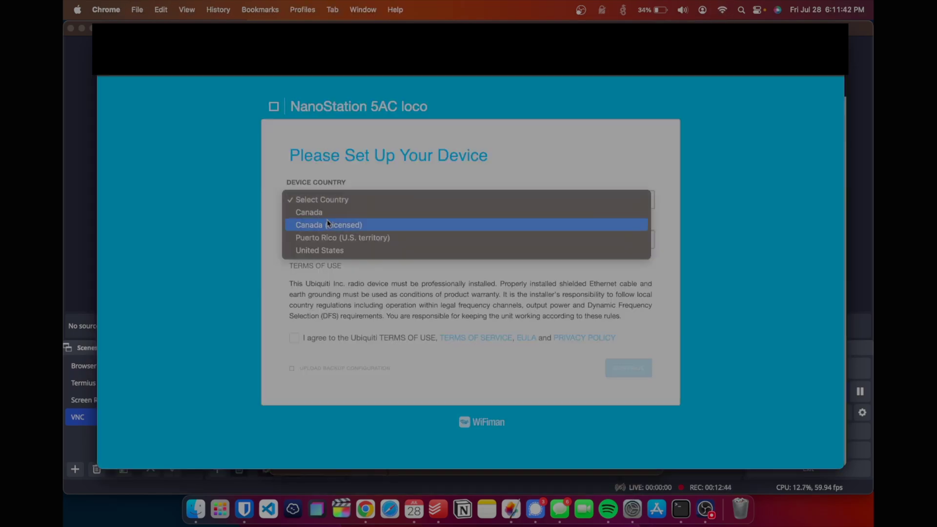
# - Set the second loco's country to United States and accept the terms of use
pyautogui.click(324, 250)
pyautogui.click(315, 340)
pyautogui.click(630, 367)
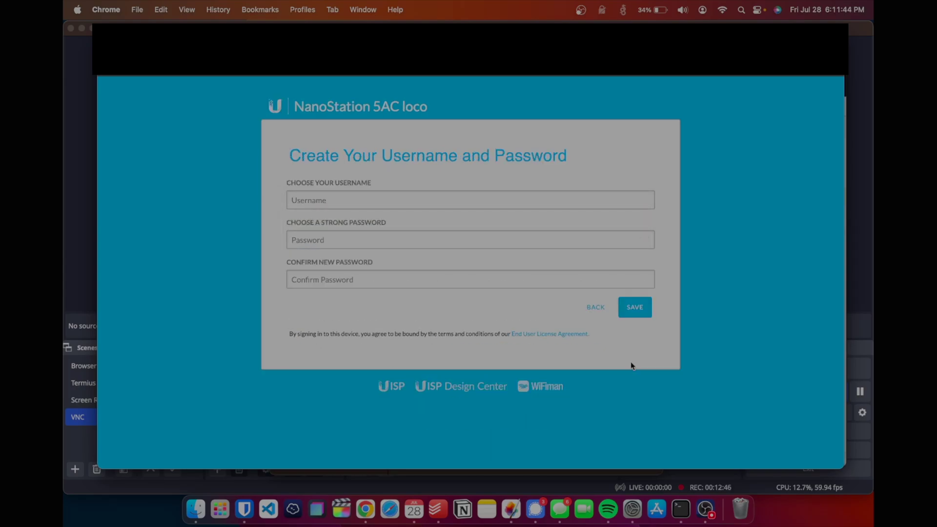
# - Create its admin username and password, retyping the mistyped confirmation, and save
pyautogui.write('beamnetworks')
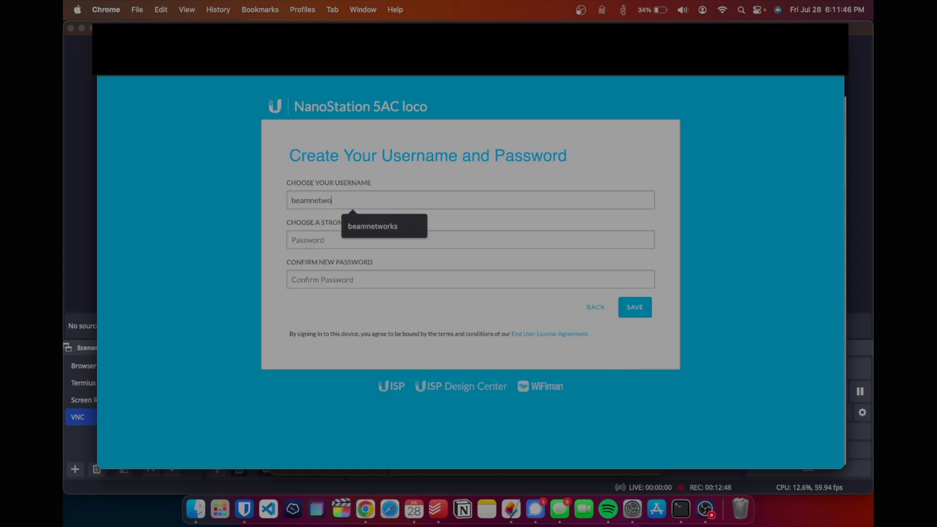
pyautogui.press('Tab')
pyautogui.write('••')
pyautogui.click(351, 290)
pyautogui.press('super+a')
pyautogui.press('BackSpace')
pyautogui.write('•••••••••••••')
pyautogui.click(637, 303)
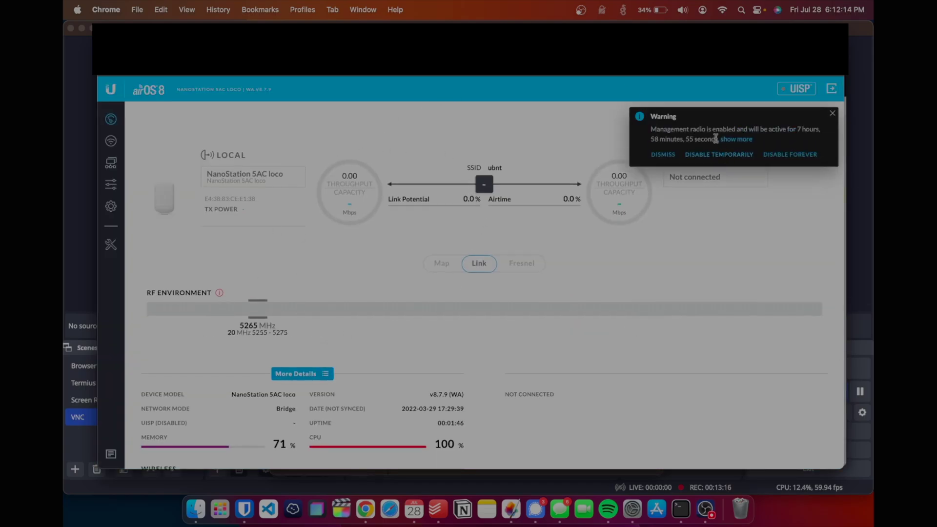
# - Dismiss the management radio warning and keep Wireless channel width at 20/40/80 MHz
pyautogui.click(667, 161)
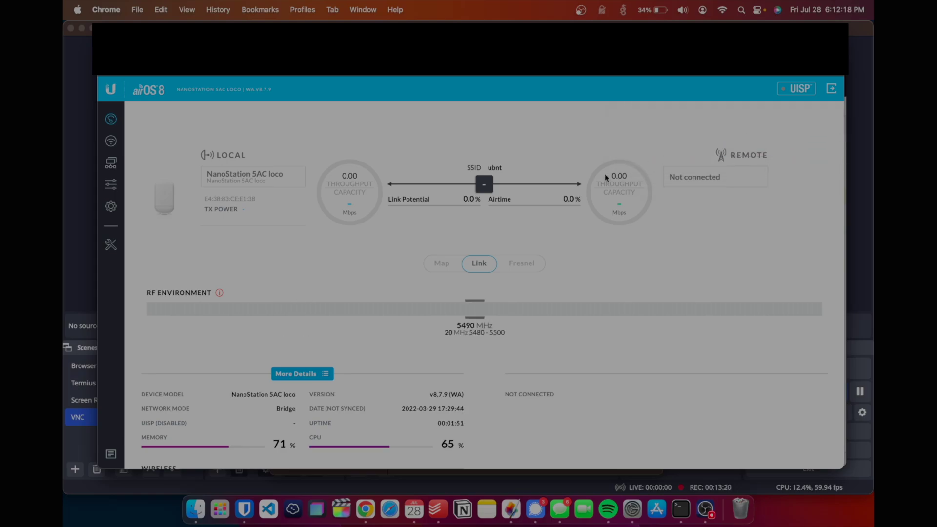
pyautogui.click(112, 207)
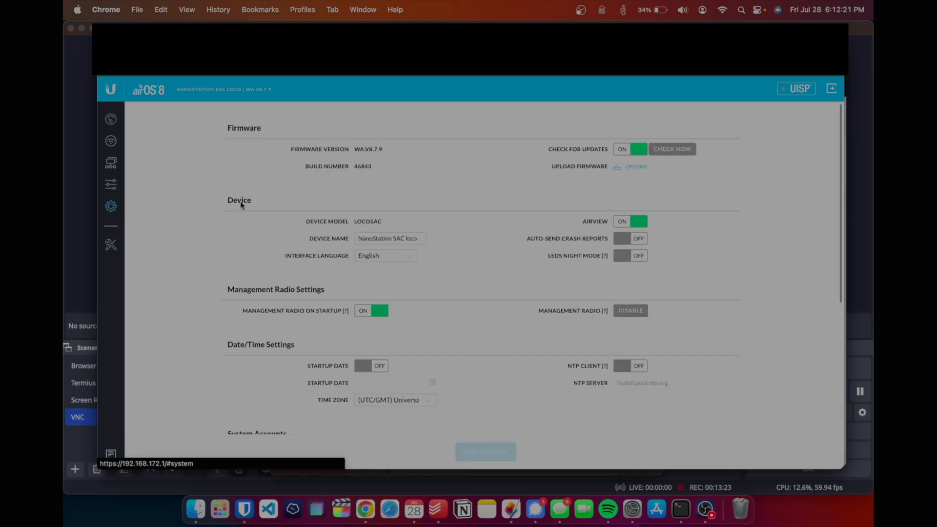
pyautogui.click(109, 142)
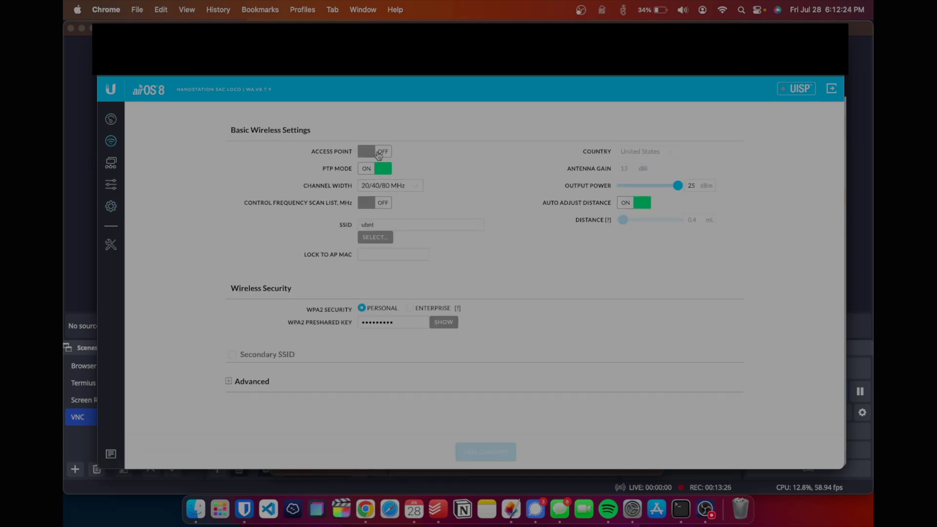
pyautogui.click(403, 186)
pyautogui.click(445, 205)
# - Change the SSID from ubnt to BEAMNETWORKSPTP2
pyautogui.doubleClick(395, 224)
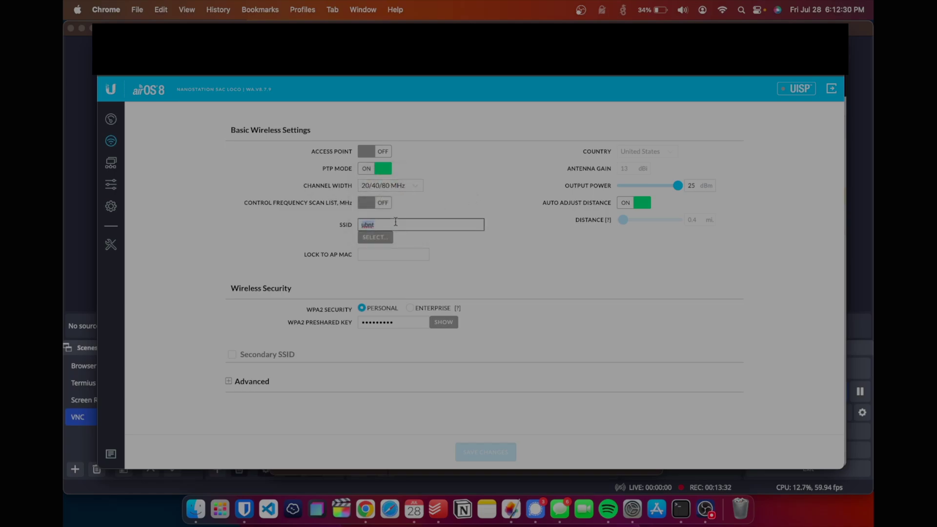
pyautogui.write('BEAMNETWORKSPP')
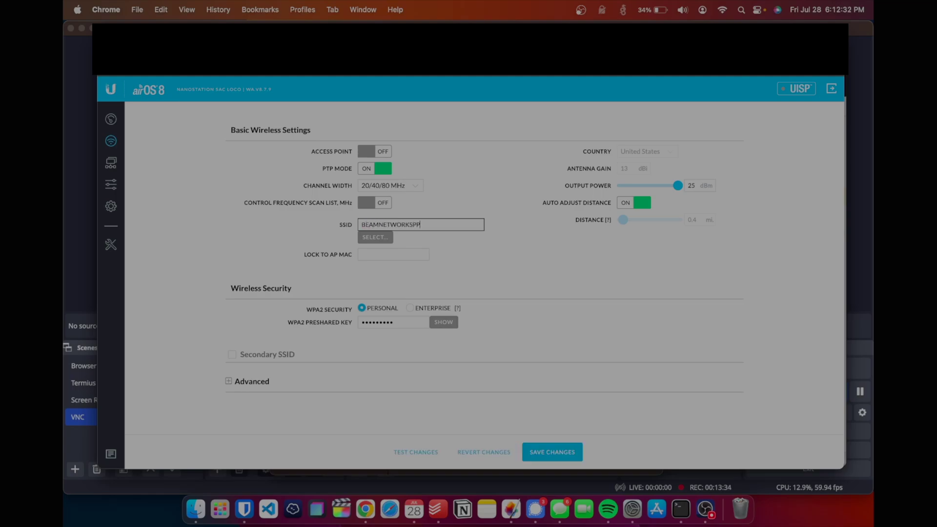
pyautogui.press('BackSpace')
pyautogui.write('TP2')
pyautogui.click(370, 238)
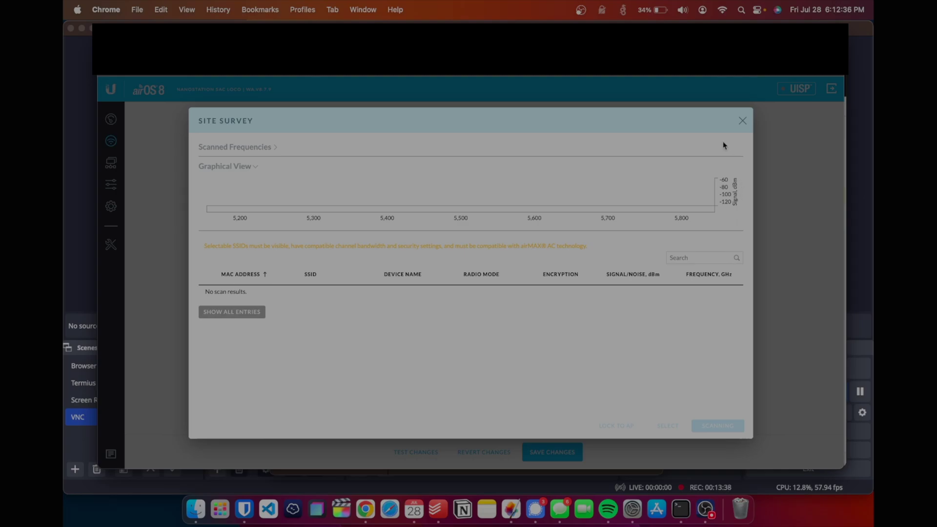
pyautogui.click(742, 123)
# - Review the advanced wireless settings and save the wireless changes
pyautogui.click(226, 383)
pyautogui.scroll(-2, 228, 385)
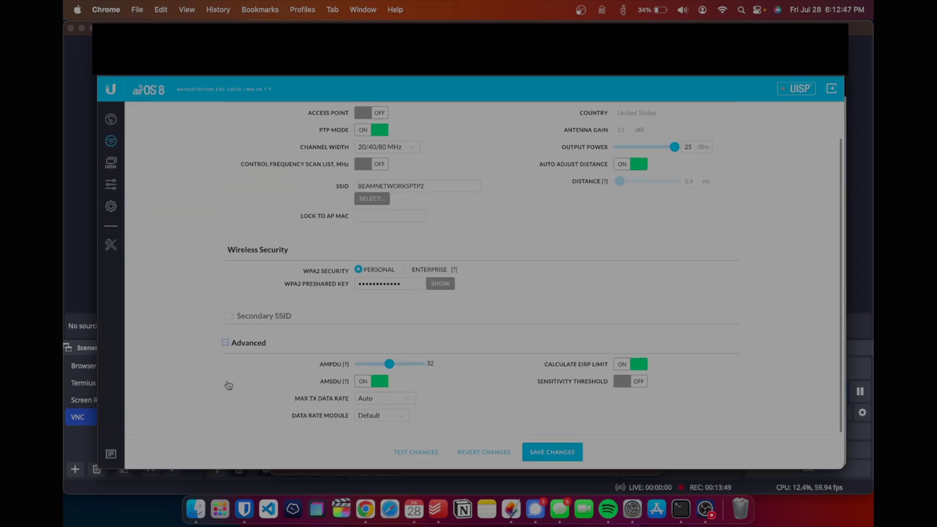
pyautogui.scroll(2, 481, 189)
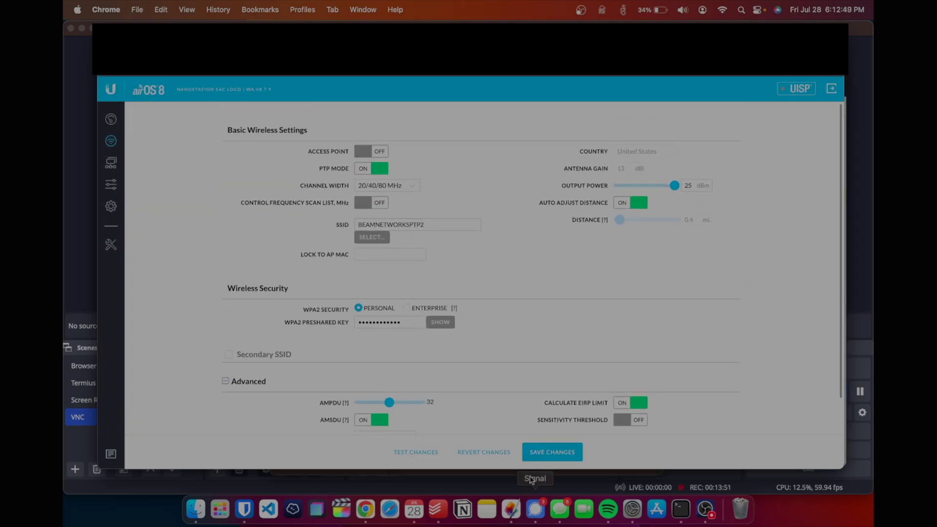
pyautogui.click(539, 454)
pyautogui.click(110, 206)
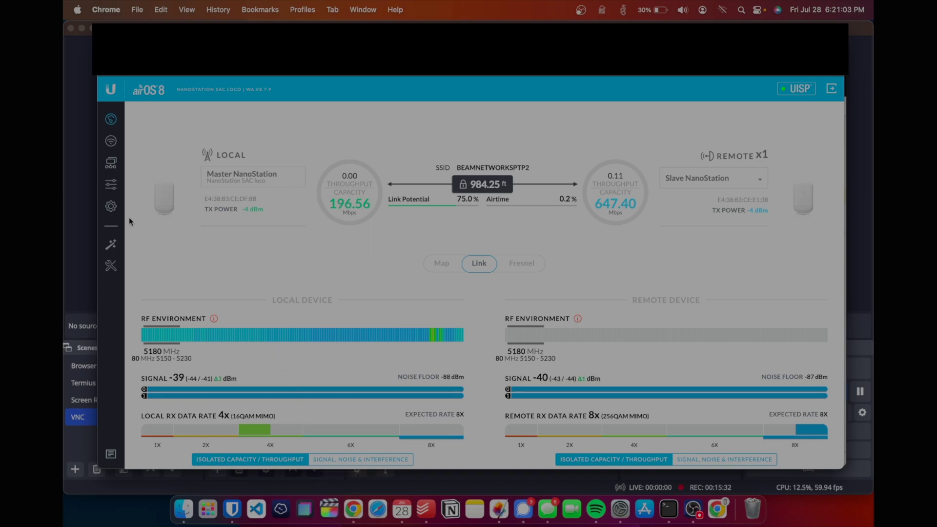
pyautogui.click(111, 142)
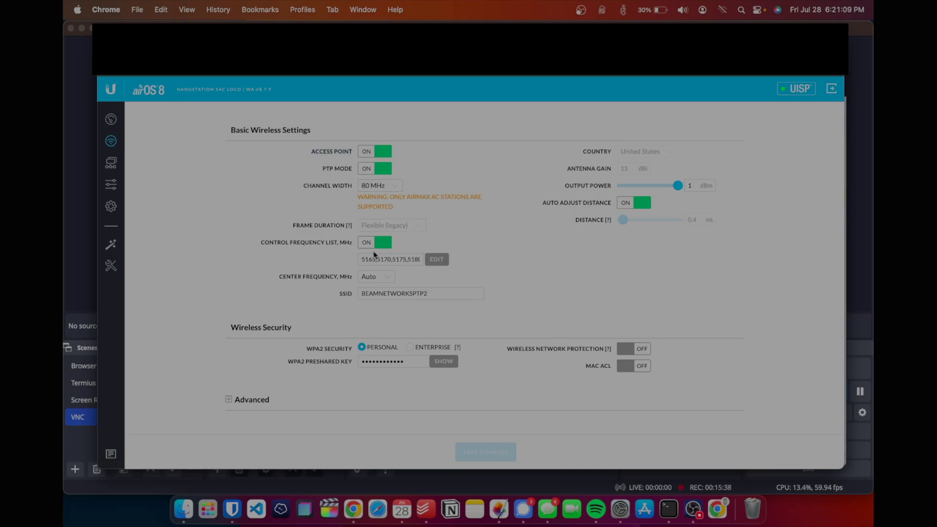
pyautogui.click(438, 260)
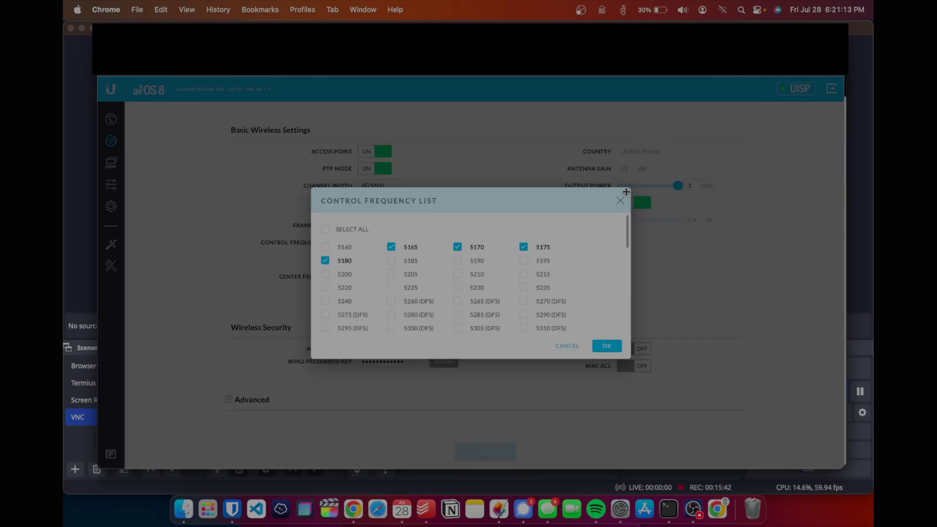
pyautogui.click(620, 202)
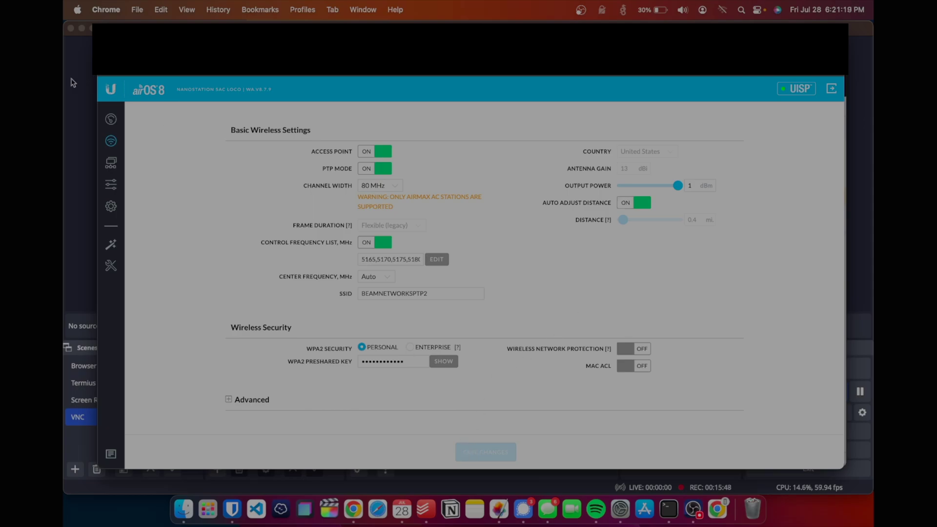
pyautogui.click(111, 122)
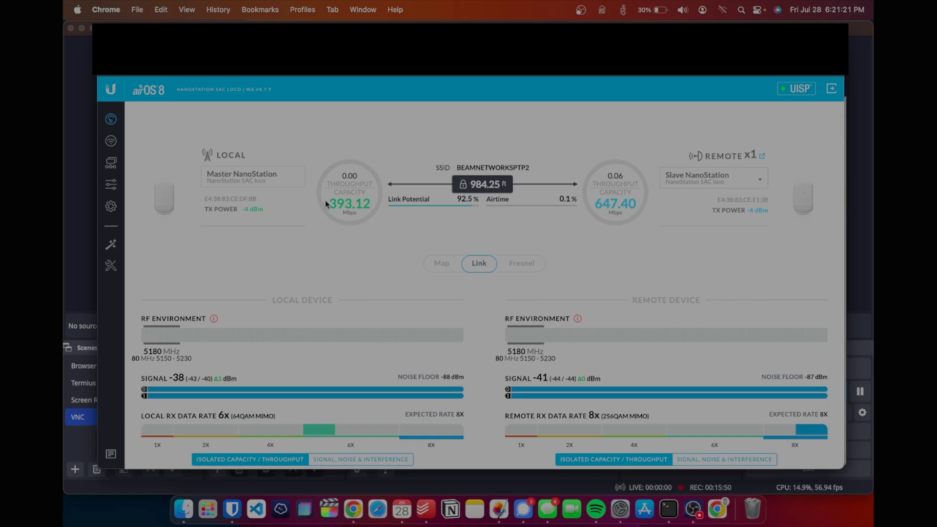
pyautogui.click(109, 142)
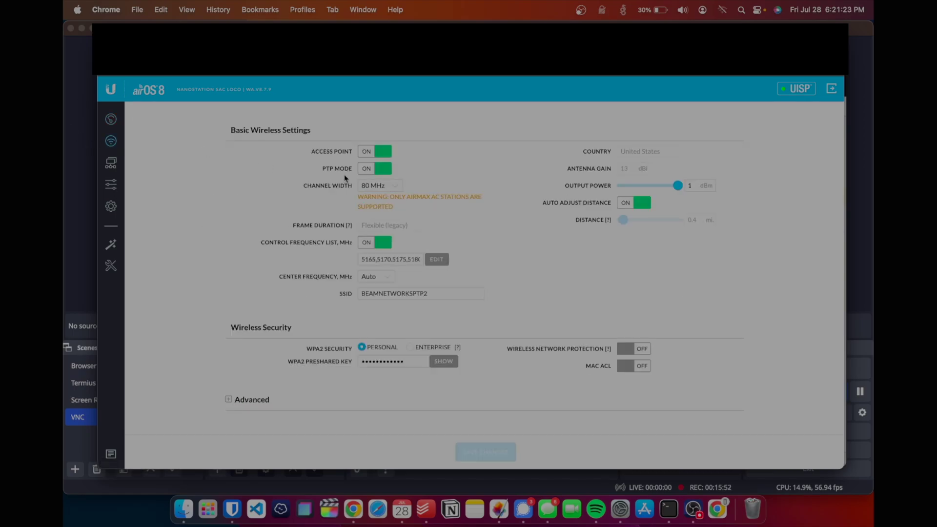
pyautogui.click(111, 120)
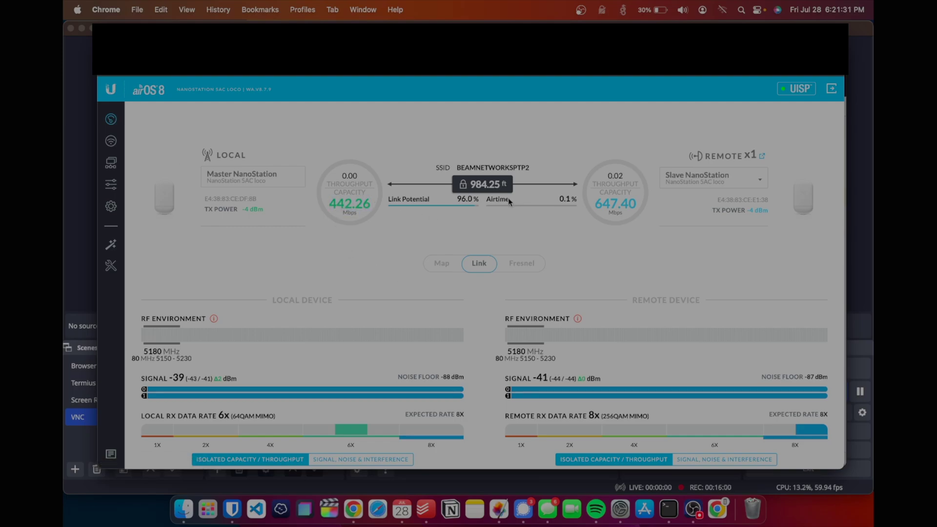
# - Switch the 984.25 ft link distance display to metres
pyautogui.moveTo(470, 184); pyautogui.dragTo(499, 187)
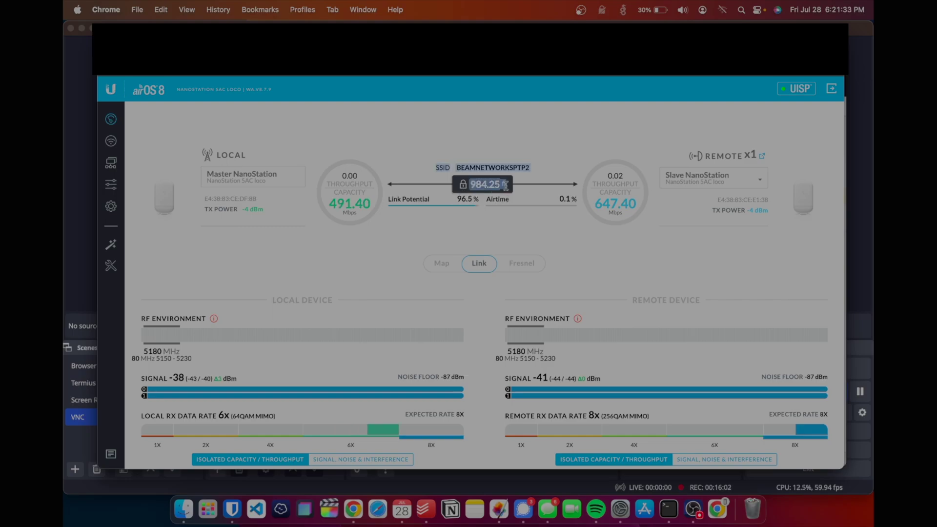
pyautogui.click(499, 186)
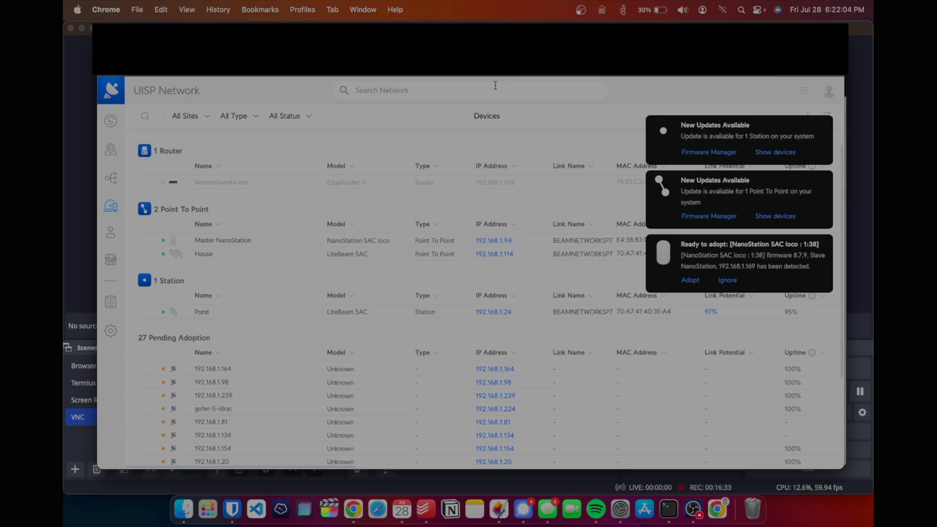
# - Bring the OBS Studio window to the front, showing the recording VNC scene
pyautogui.click(871, 235)
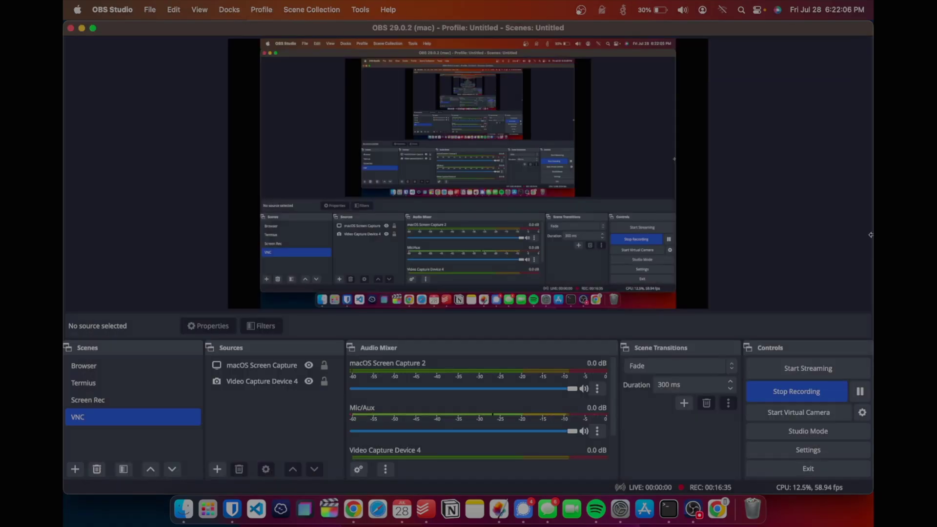